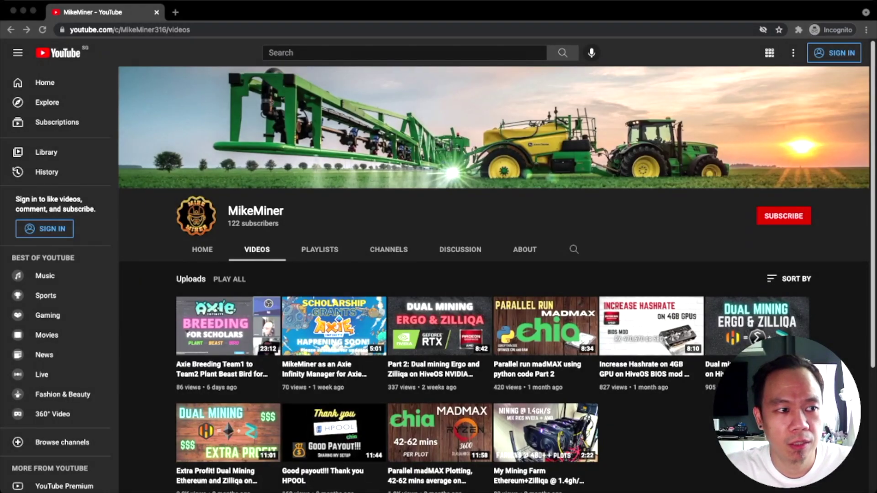
Step: Load mikeminer.homelinux.org in a new browser tab
{"action": "key", "text": "super+t"}
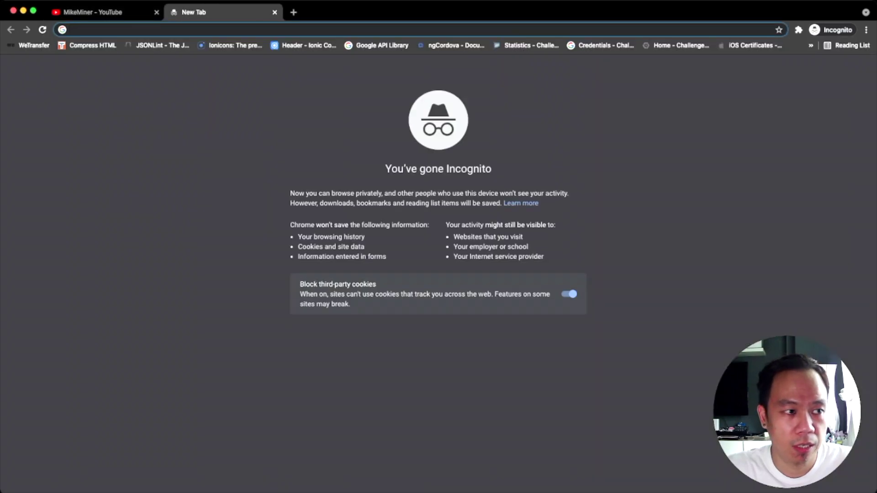
{"action": "type", "text": "mikeminer"}
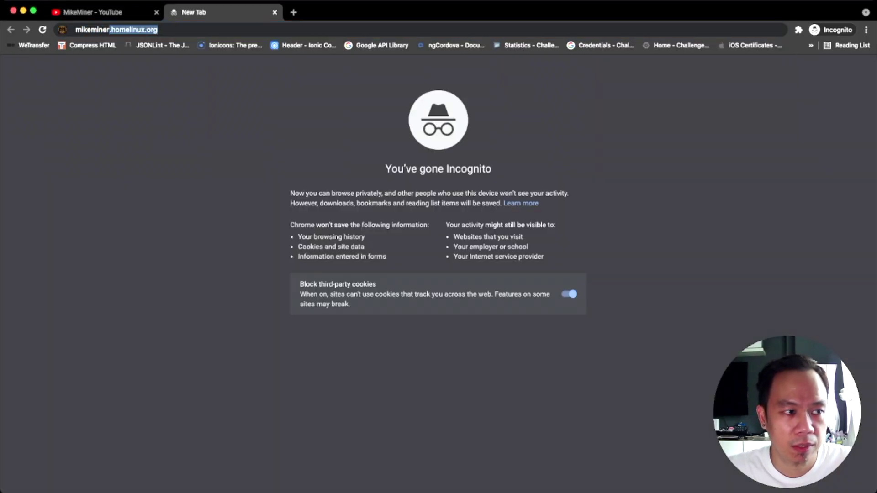
{"action": "type", "text": ".home"}
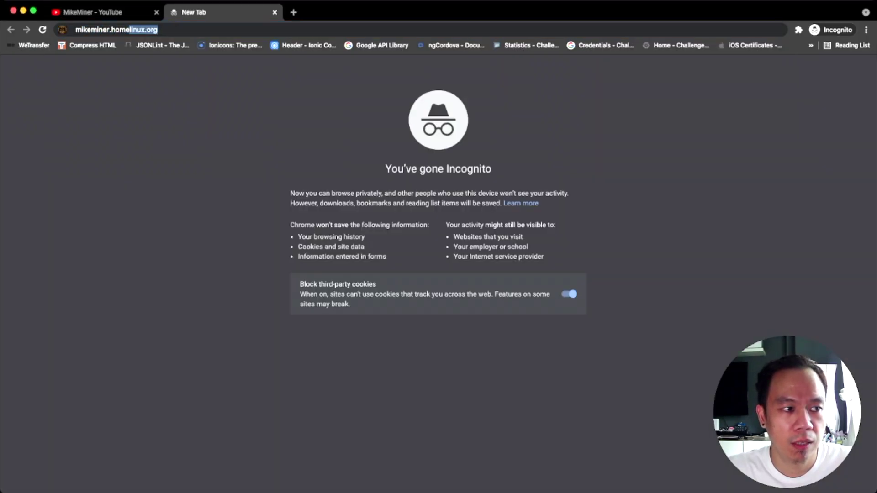
{"action": "type", "text": "linux"}
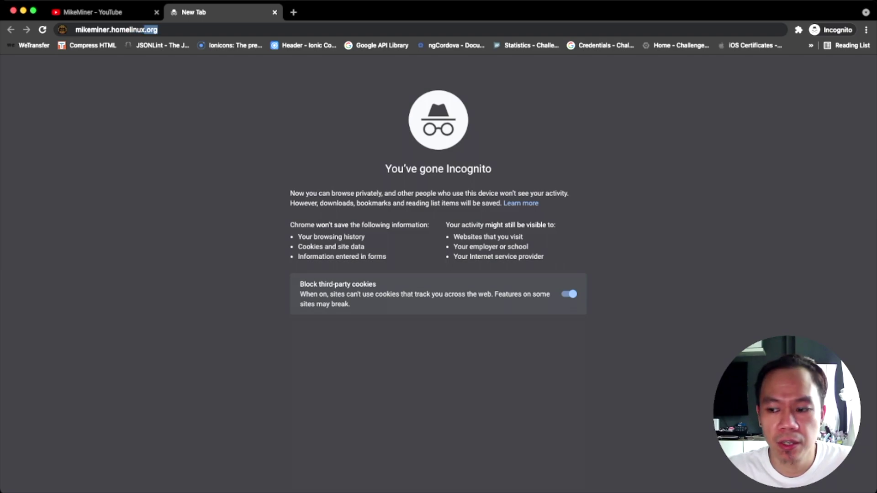
{"action": "type", "text": ".org"}
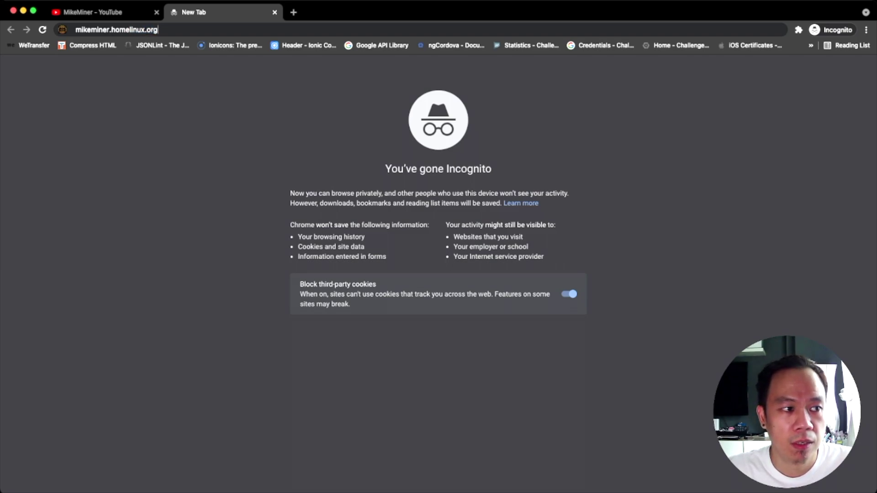
{"action": "key", "text": "Return"}
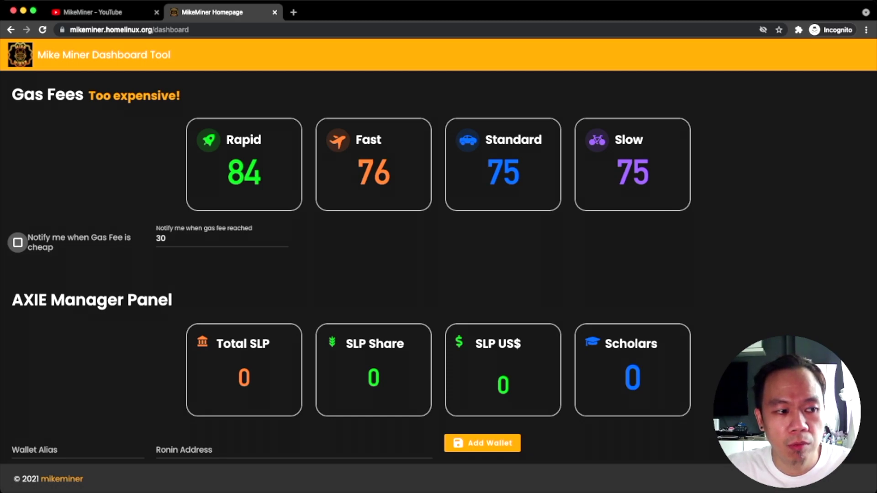
Step: Enable 'Notify me when Gas Fee is cheap' and set the alert threshold to 50
{"action": "left_click", "coordinate": [18, 242]}
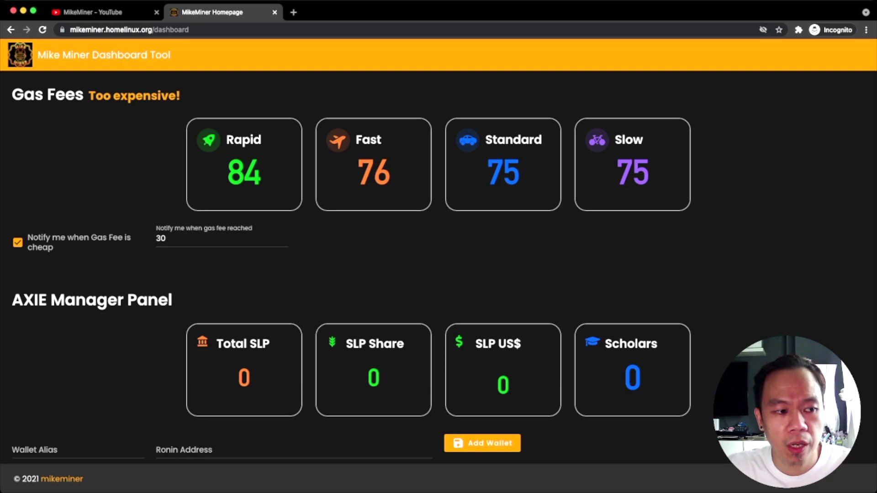
{"action": "key", "text": "Tab"}
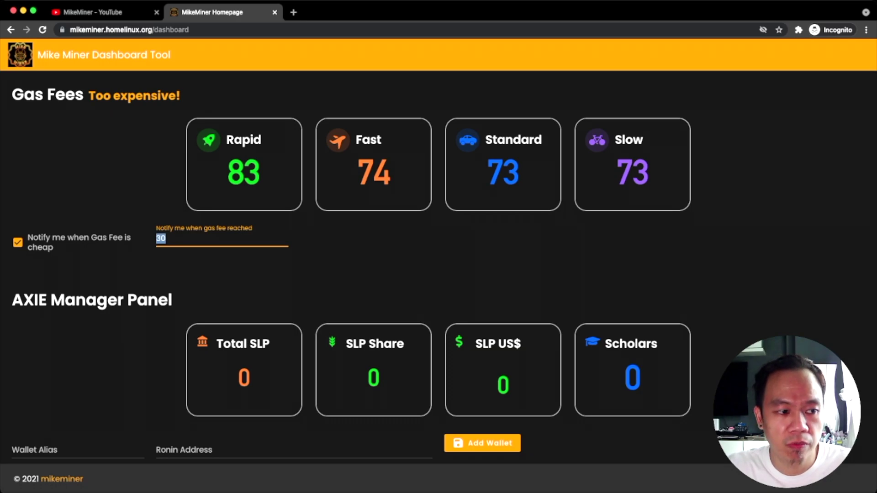
{"action": "type", "text": "50"}
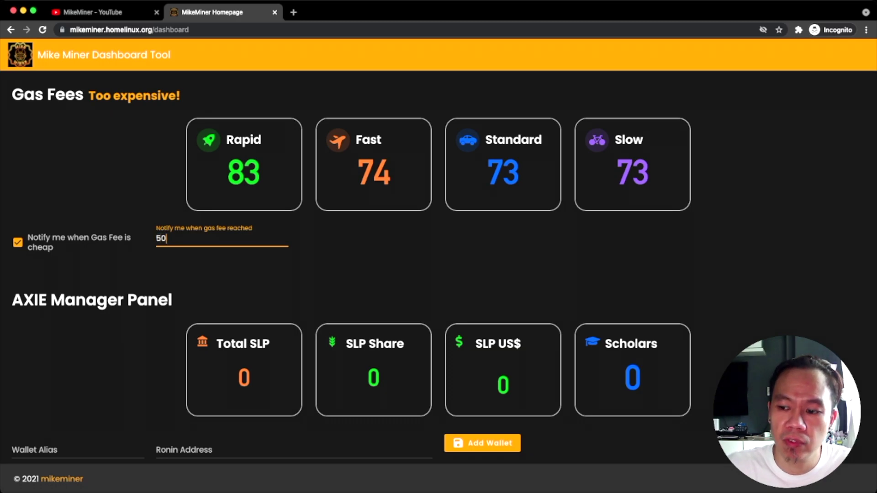
{"action": "key", "text": "Return"}
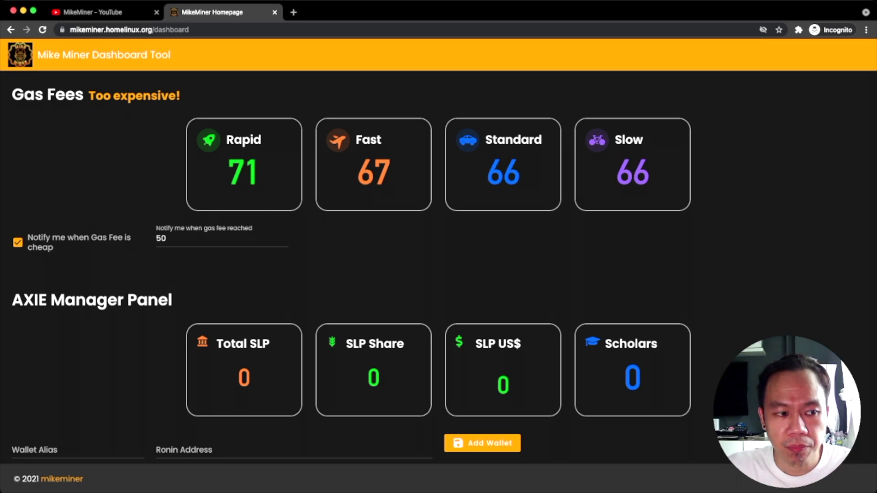
{"action": "scroll", "coordinate": [439, 247], "scroll_direction": "down", "scroll_amount": 1}
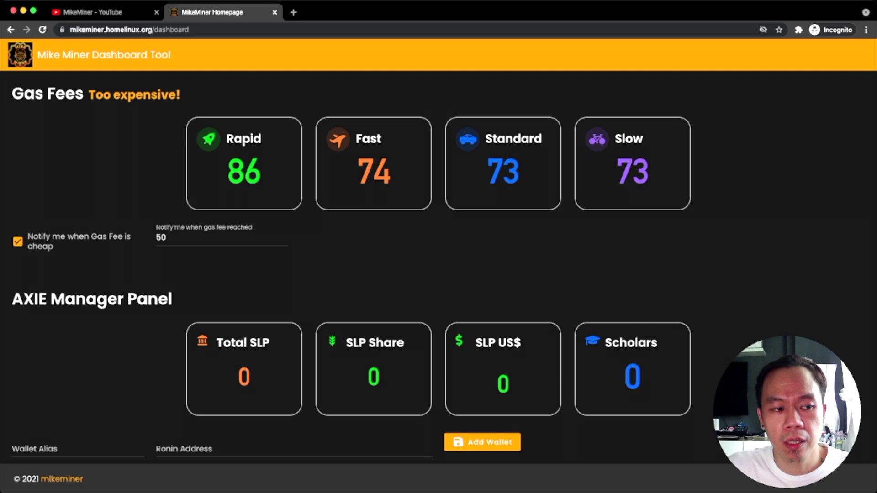
Step: Add wallet alias Team01 with its pasted Ronin address, giving 1777 SLP total
{"action": "scroll", "coordinate": [439, 246], "scroll_direction": "down", "scroll_amount": 2}
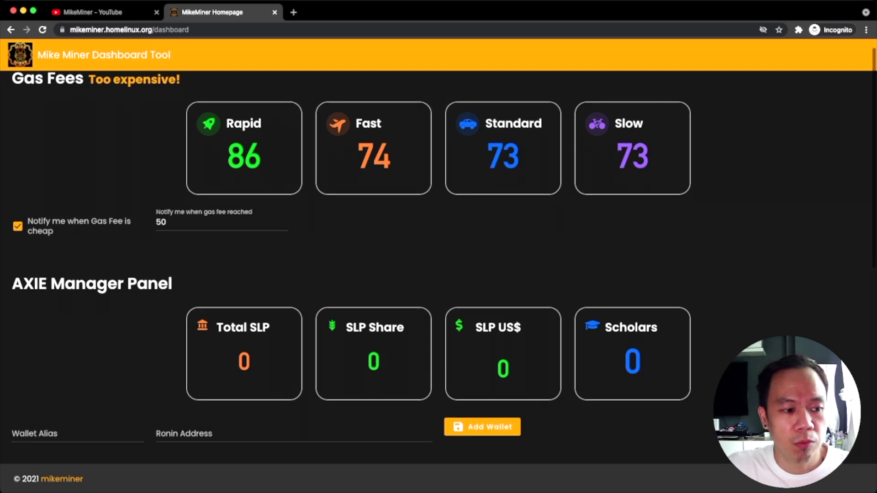
{"action": "scroll", "coordinate": [439, 247], "scroll_direction": "down", "scroll_amount": 2}
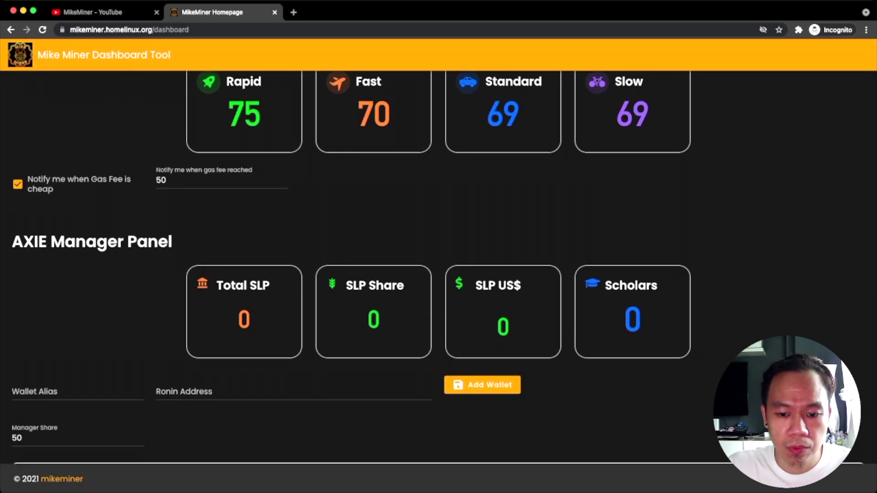
{"action": "key", "text": "super+Tab"}
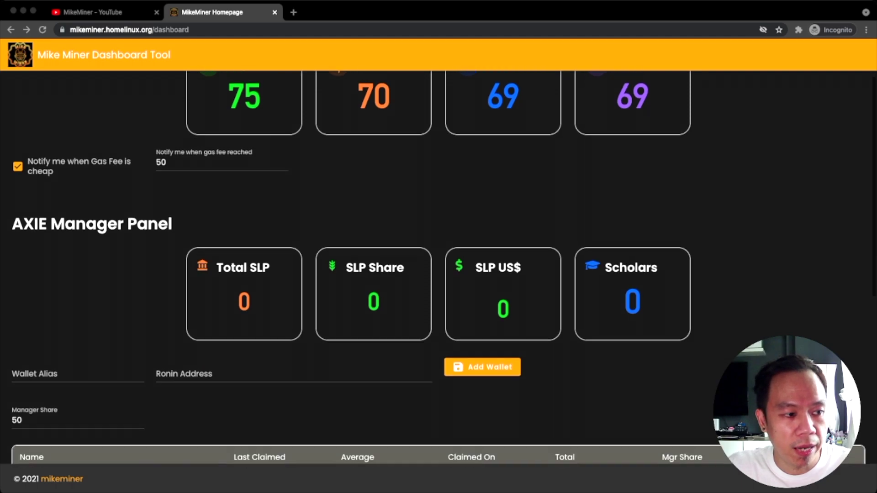
{"action": "scroll", "coordinate": [438, 247], "scroll_direction": "down", "scroll_amount": 4}
{"action": "scroll", "coordinate": [438, 247], "scroll_direction": "up", "scroll_amount": 1}
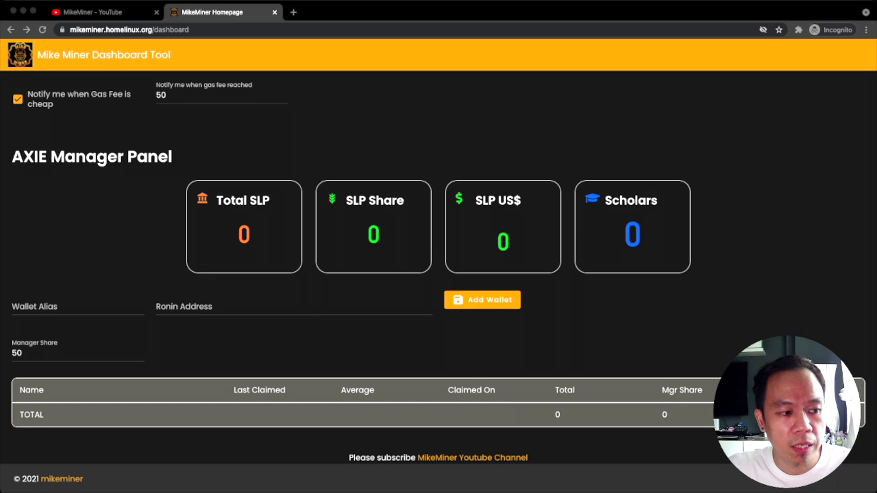
{"action": "left_click", "coordinate": [77, 306]}
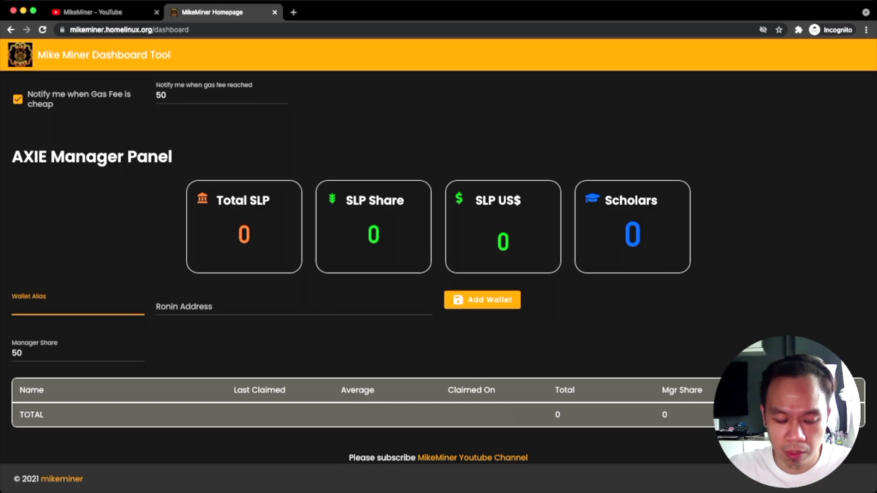
{"action": "type", "text": "Team E"}
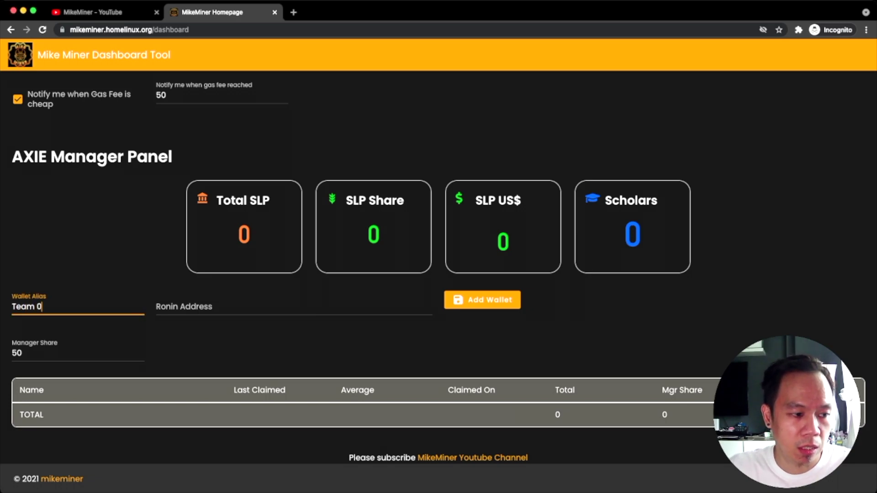
{"action": "key", "text": "BackSpace"}
{"action": "key", "text": "BackSpace"}
{"action": "type", "text": "01"}
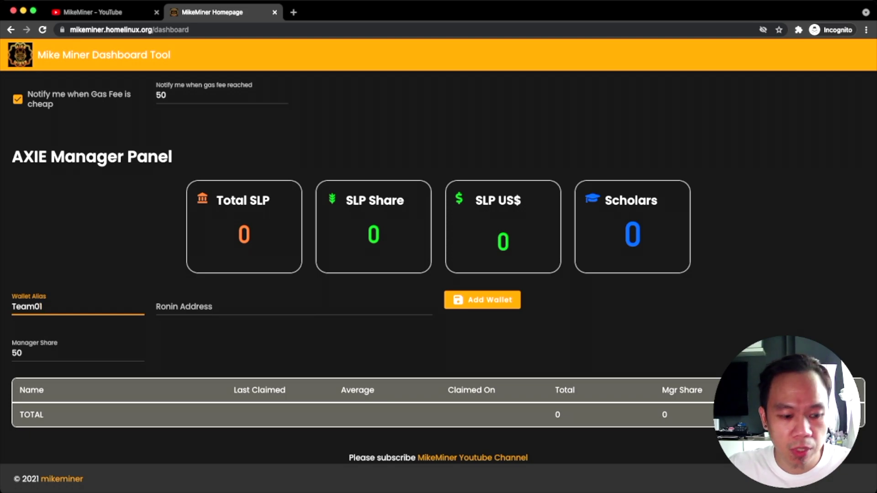
{"action": "key", "text": "Tab"}
{"action": "key", "text": "super+v"}
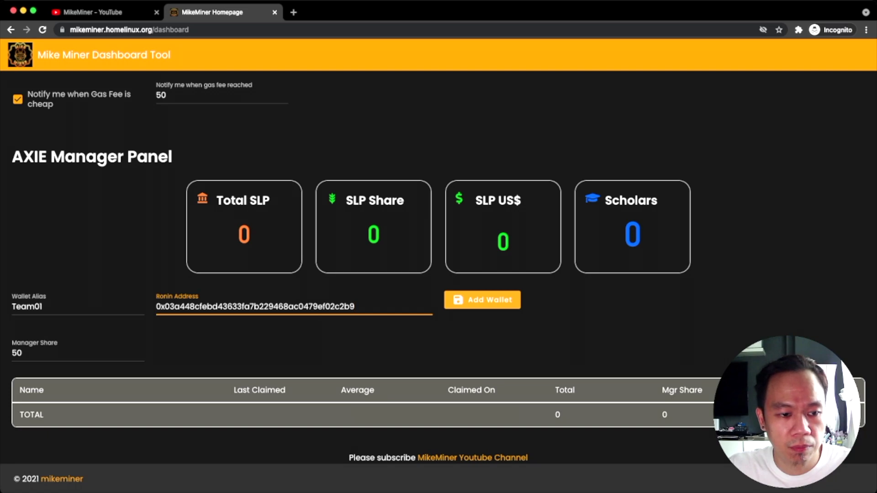
{"action": "key", "text": "Return"}
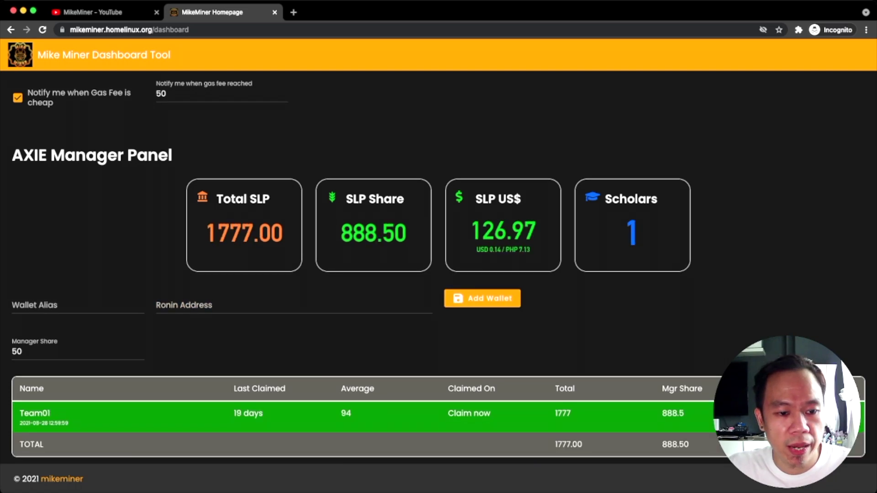
{"action": "scroll", "coordinate": [439, 267], "scroll_direction": "down", "scroll_amount": 3}
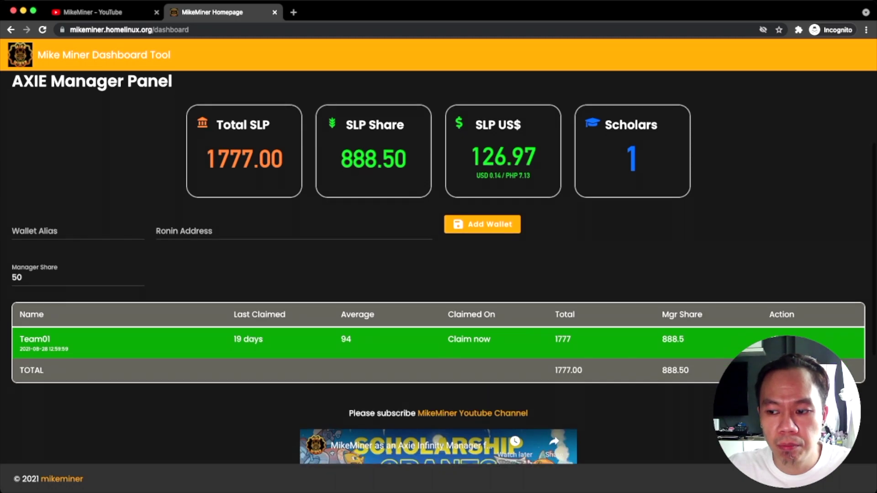
{"action": "scroll", "coordinate": [439, 269], "scroll_direction": "down", "scroll_amount": 3}
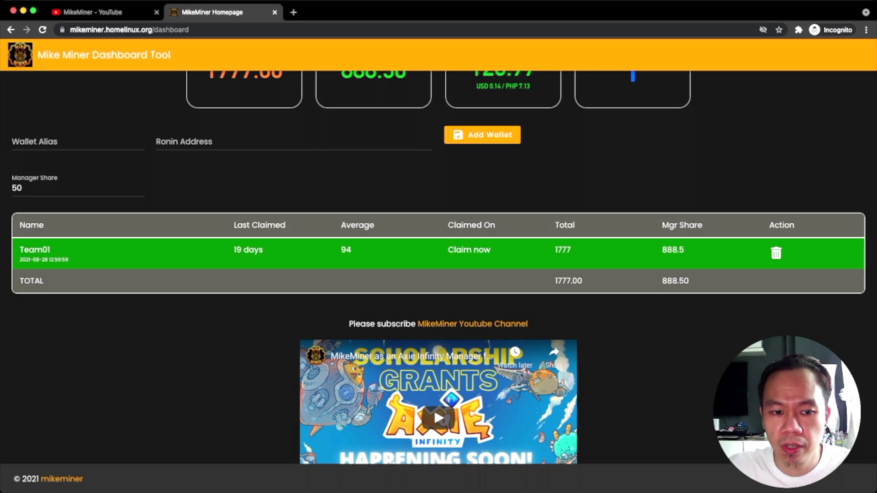
{"action": "scroll", "coordinate": [439, 268], "scroll_direction": "up", "scroll_amount": 1}
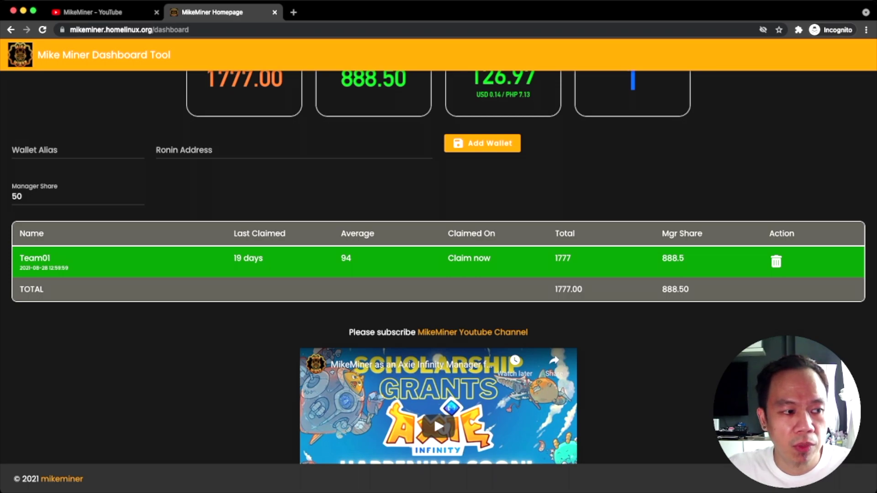
Step: Try a manager share of 60, restore it to 50, then move to Wallet Alias
{"action": "left_click", "coordinate": [77, 197]}
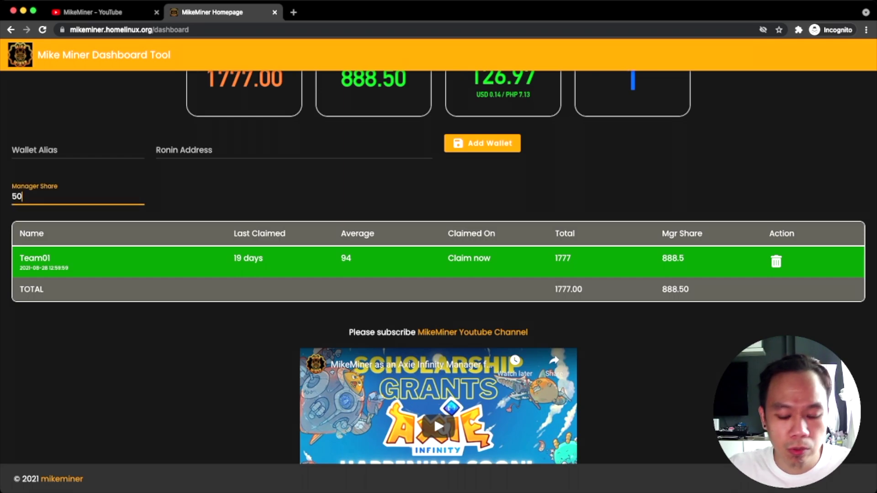
{"action": "key", "text": "BackSpace"}
{"action": "key", "text": "BackSpace"}
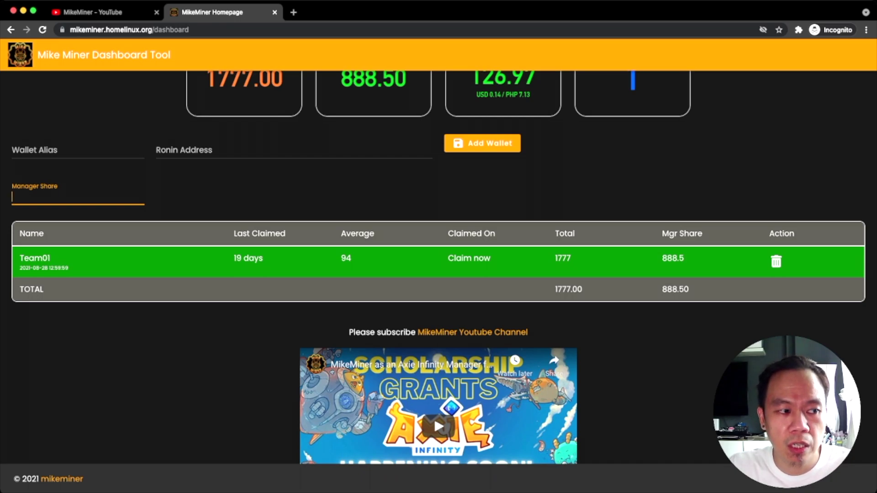
{"action": "type", "text": "60"}
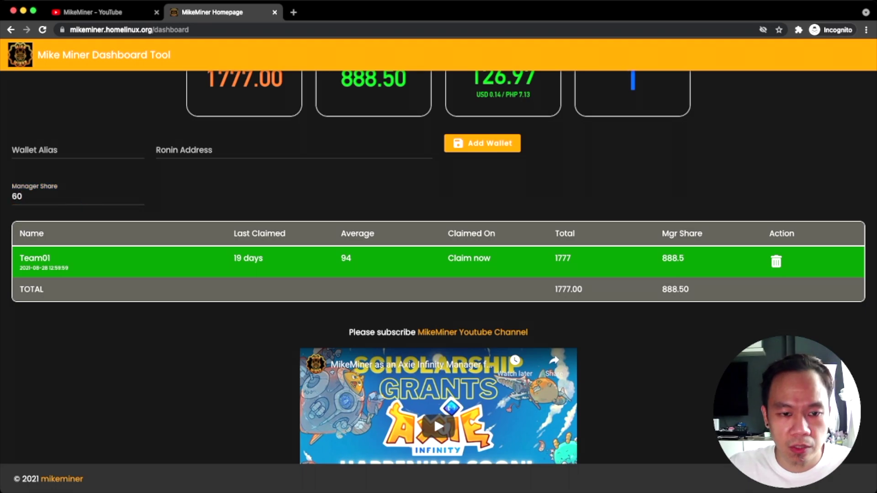
{"action": "key", "text": "BackSpace"}
{"action": "key", "text": "BackSpace"}
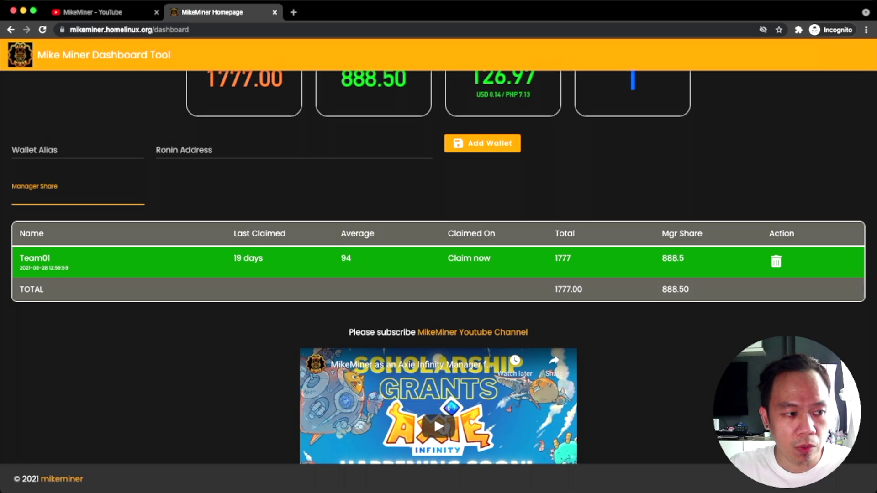
{"action": "type", "text": "50"}
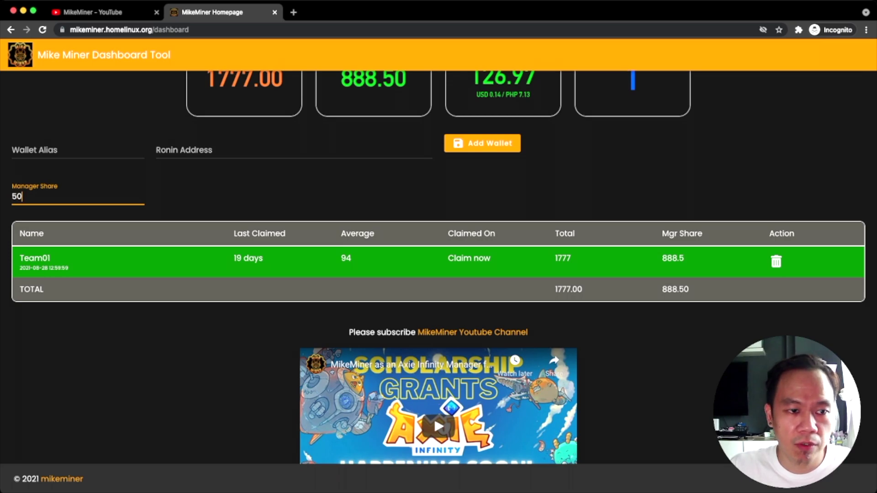
{"action": "key", "text": "Tab"}
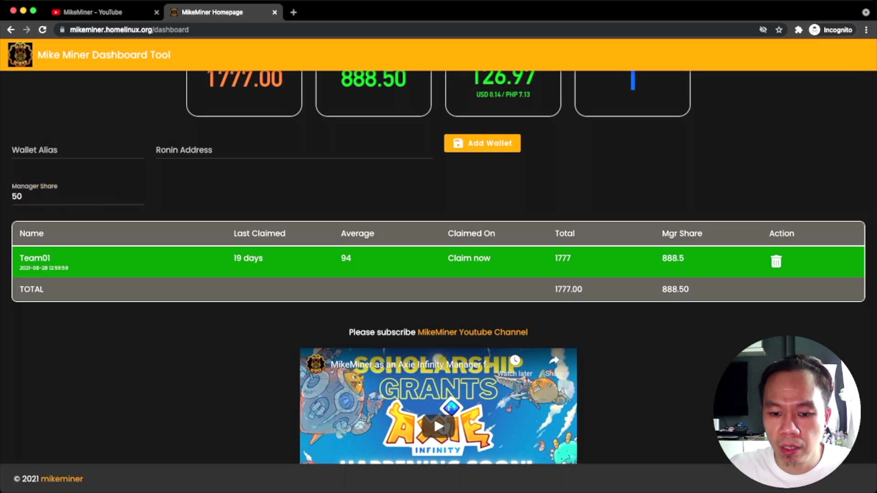
{"action": "key", "text": "super+Tab"}
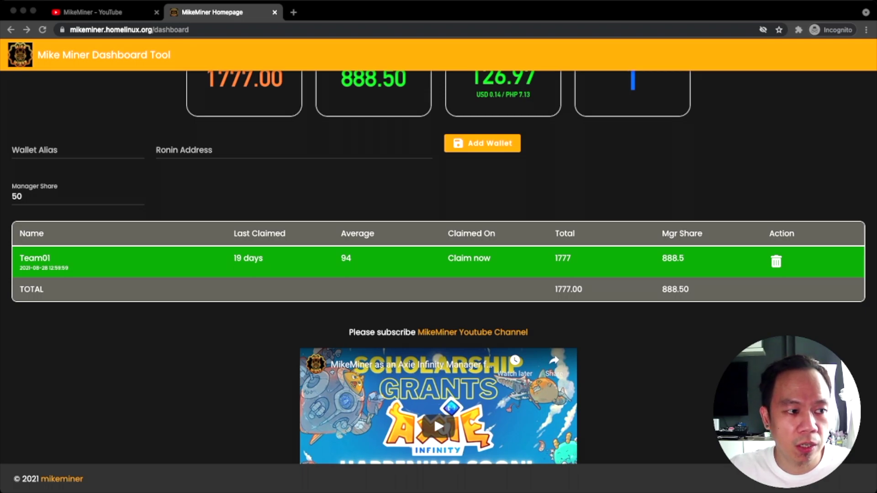
{"action": "key", "text": "super+Tab"}
{"action": "key", "text": "Tab"}
Step: Add wallet alias Team02 with its pasted Ronin address, bringing totals to 2662 SLP
{"action": "type", "text": "T"}
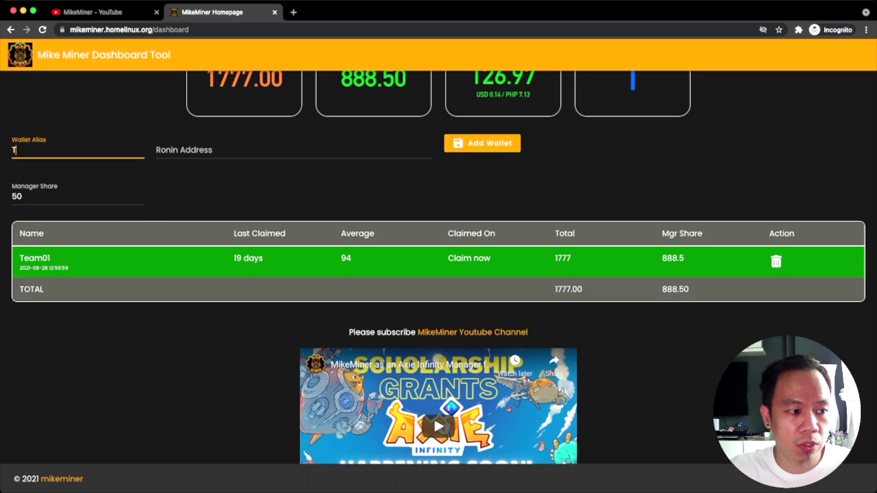
{"action": "type", "text": "eam"}
{"action": "key", "text": "BackSpace"}
{"action": "key", "text": "BackSpace"}
{"action": "type", "text": "eam"}
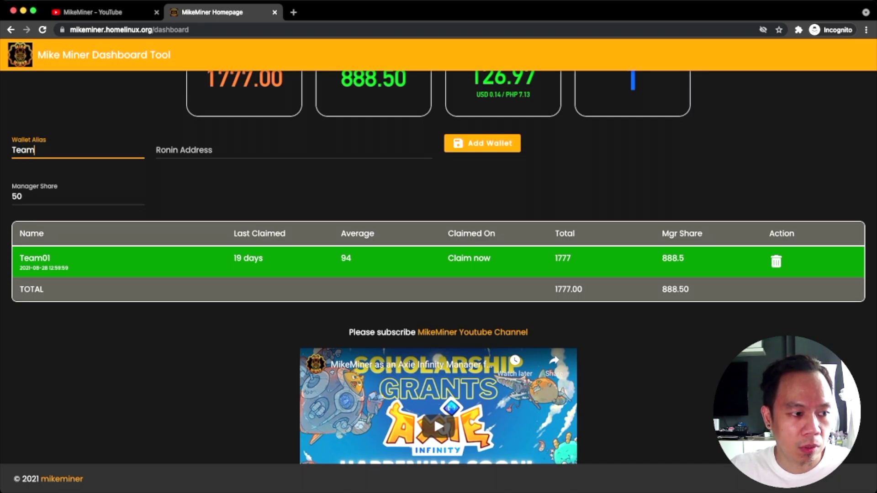
{"action": "type", "text": "02"}
{"action": "key", "text": "Tab"}
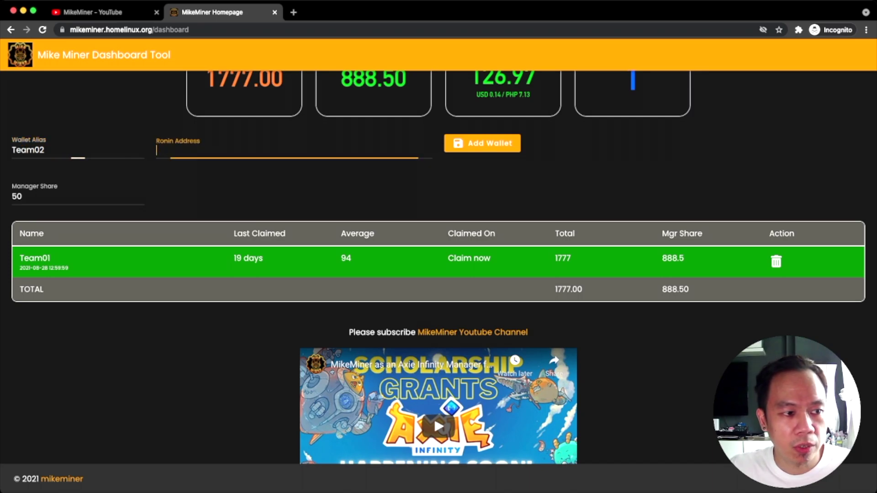
{"action": "key", "text": "super+v"}
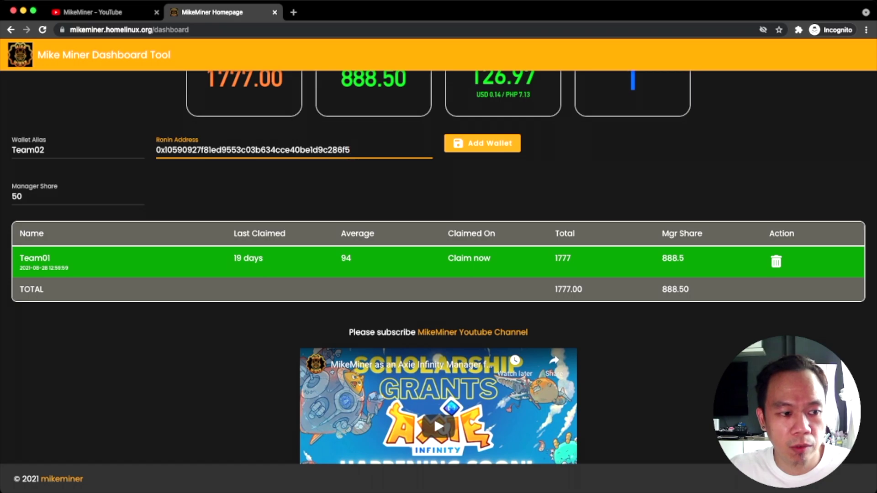
{"action": "key", "text": "Return"}
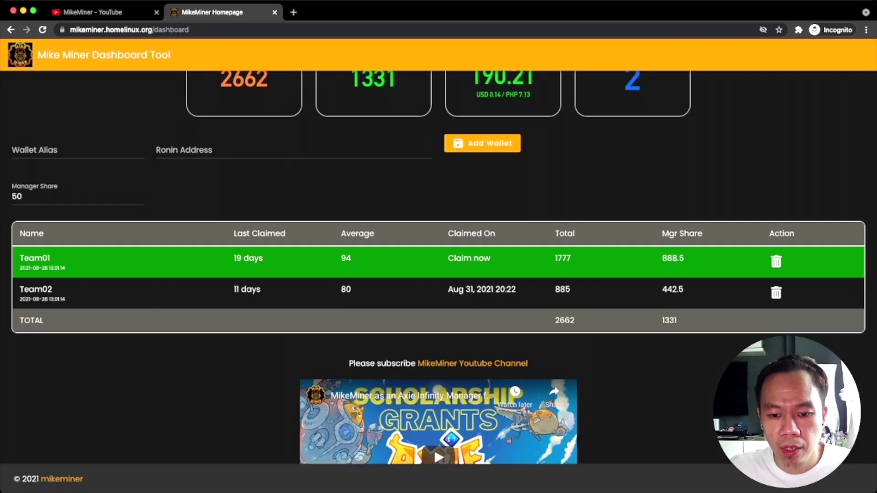
{"action": "key", "text": "super+Tab"}
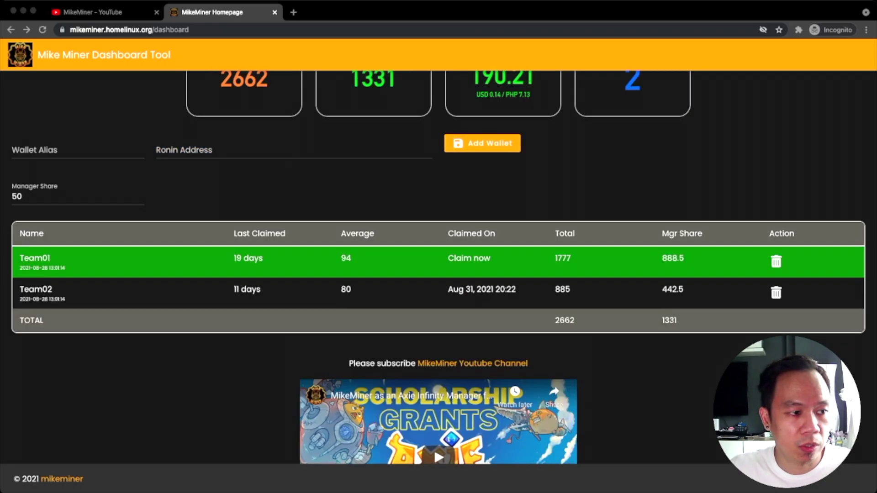
Step: Add wallet alias Team03 with its pasted Ronin address, reaching 2763 SLP and 1381.5 manager share
{"action": "key", "text": "super+Tab"}
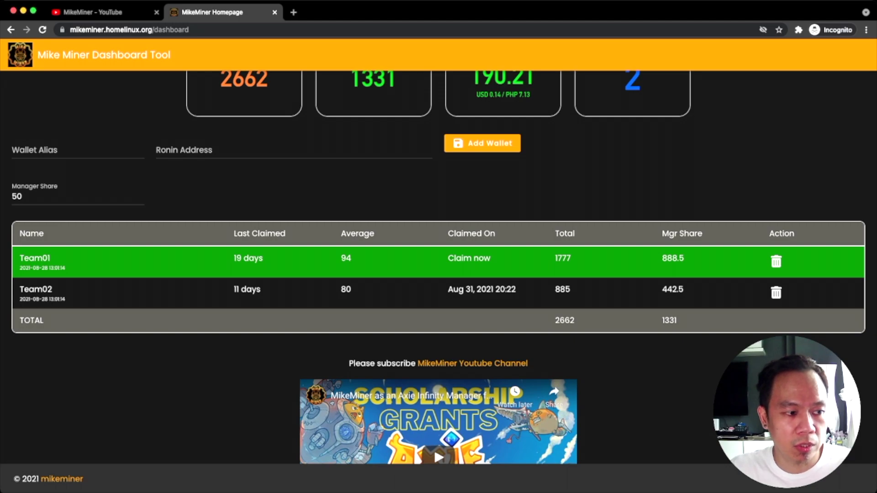
{"action": "type", "text": "Team03"}
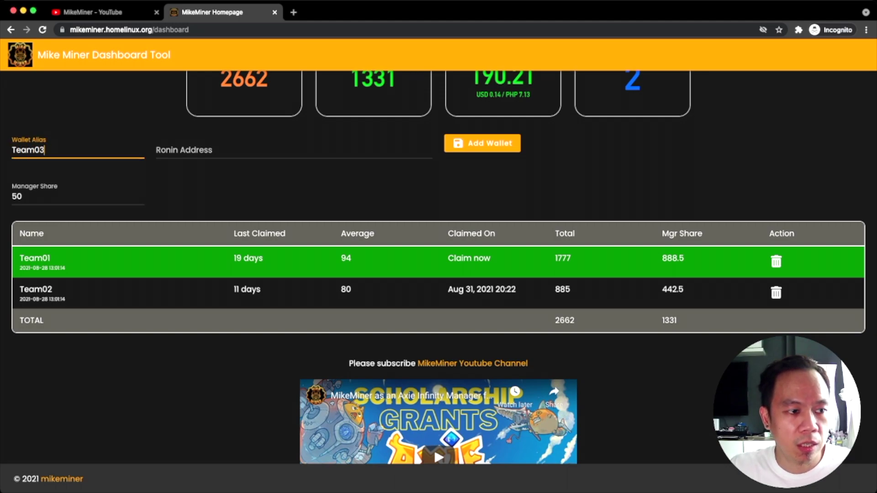
{"action": "key", "text": "Tab"}
{"action": "key", "text": "super+v"}
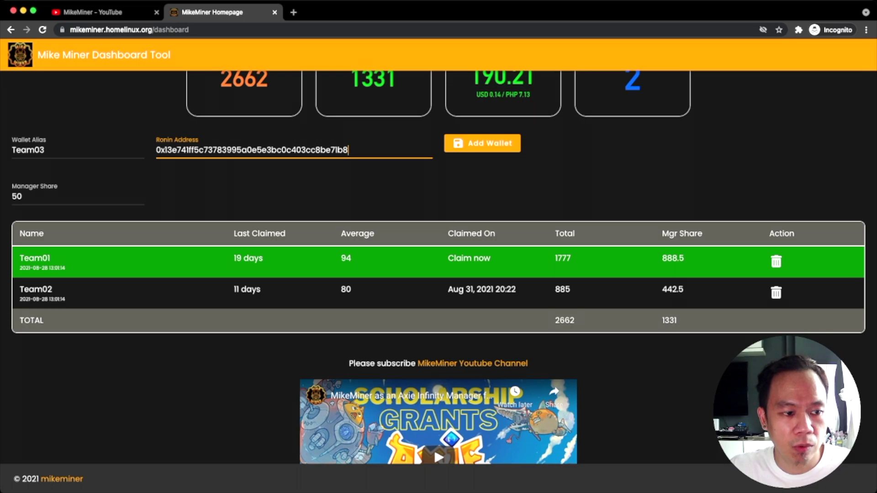
{"action": "key", "text": "Return"}
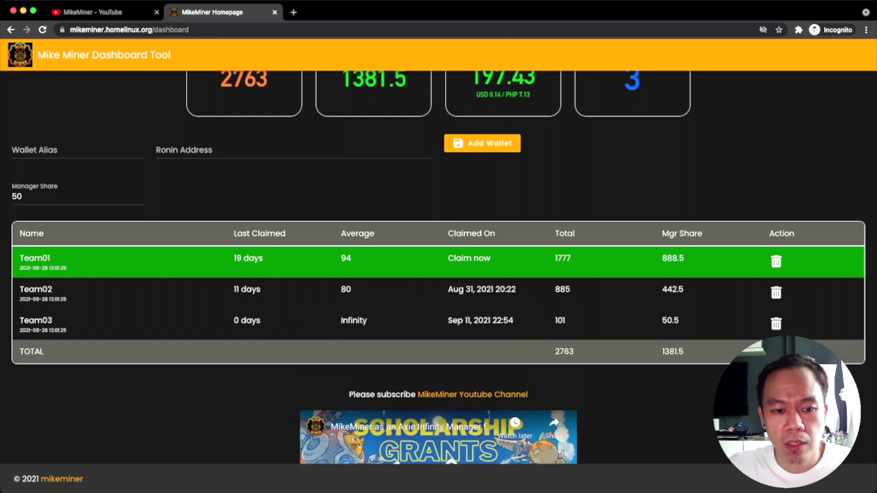
{"action": "scroll", "coordinate": [438, 268], "scroll_direction": "down", "scroll_amount": 1}
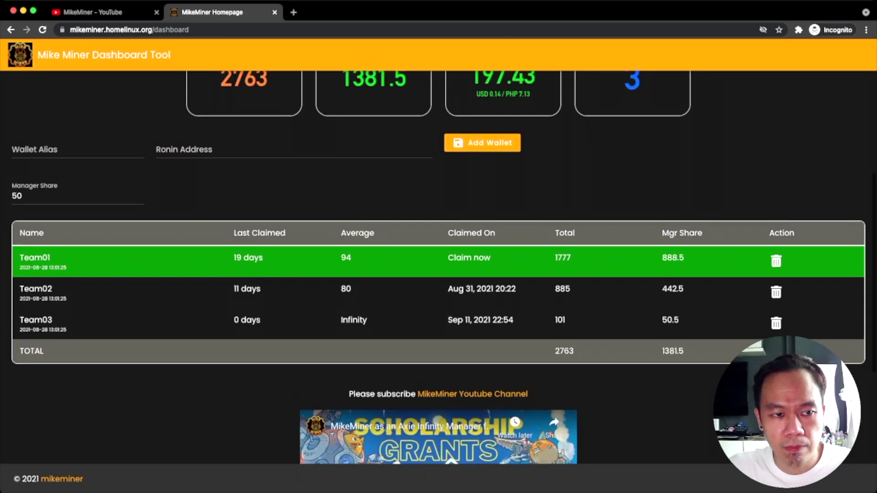
Step: Scroll up to the Gas Fees panel showing the cheap-gas alert at 50
{"action": "scroll", "coordinate": [439, 268], "scroll_direction": "up", "scroll_amount": 2}
{"action": "scroll", "coordinate": [438, 268], "scroll_direction": "up", "scroll_amount": 3}
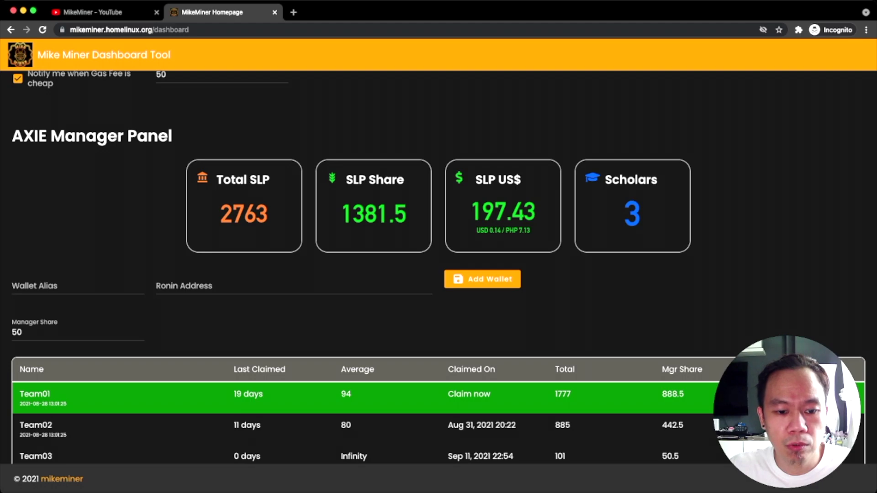
{"action": "scroll", "coordinate": [439, 268], "scroll_direction": "down", "scroll_amount": 1}
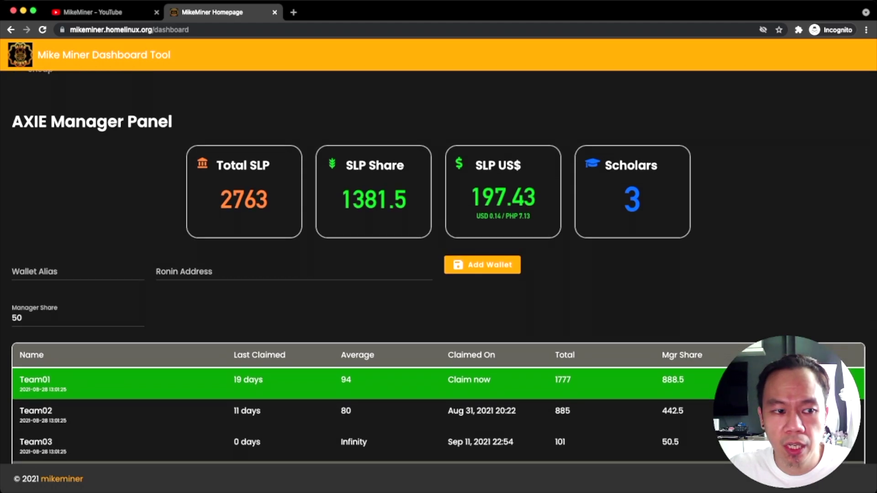
{"action": "scroll", "coordinate": [439, 268], "scroll_direction": "up", "scroll_amount": 1}
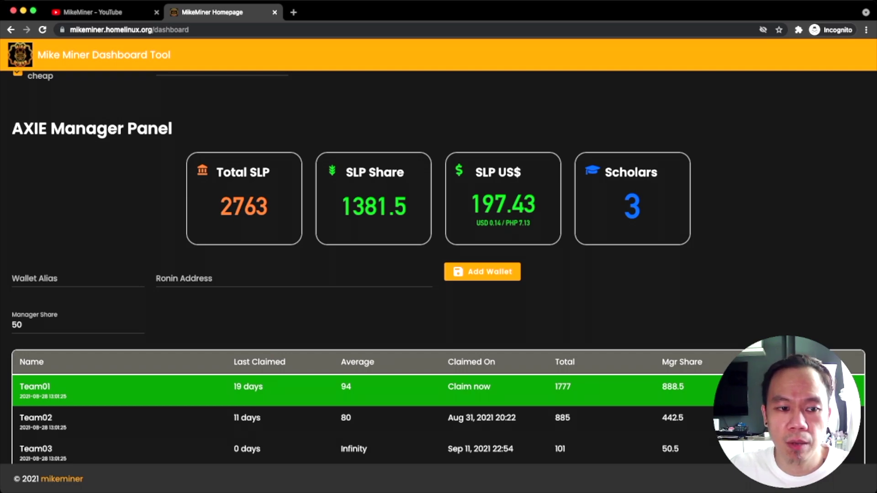
{"action": "scroll", "coordinate": [439, 267], "scroll_direction": "up", "scroll_amount": 4}
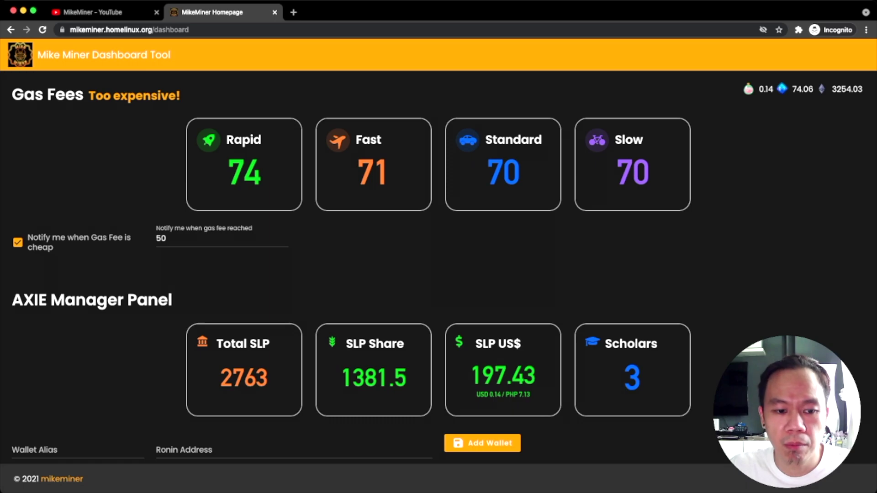
{"action": "scroll", "coordinate": [743, 78], "scroll_direction": "down", "scroll_amount": 5}
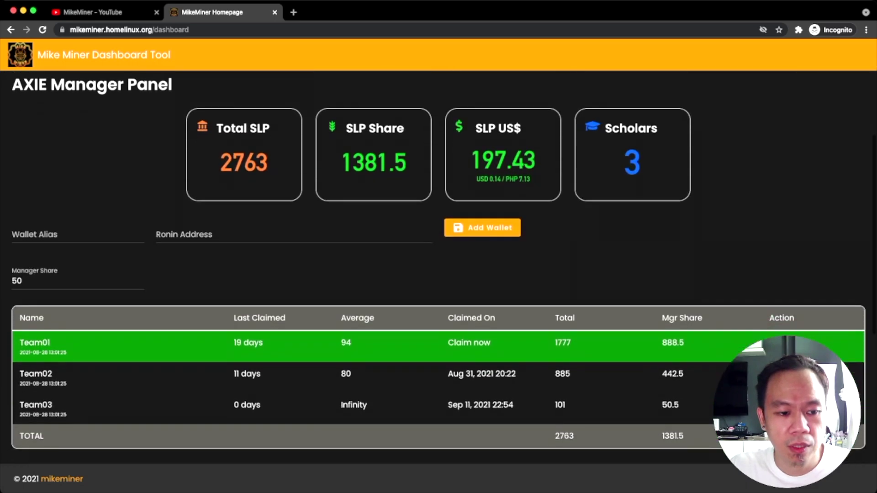
{"action": "scroll", "coordinate": [439, 254], "scroll_direction": "down", "scroll_amount": 2}
{"action": "scroll", "coordinate": [438, 253], "scroll_direction": "down", "scroll_amount": 2}
{"action": "scroll", "coordinate": [438, 254], "scroll_direction": "down", "scroll_amount": 1}
{"action": "scroll", "coordinate": [439, 254], "scroll_direction": "down", "scroll_amount": 1}
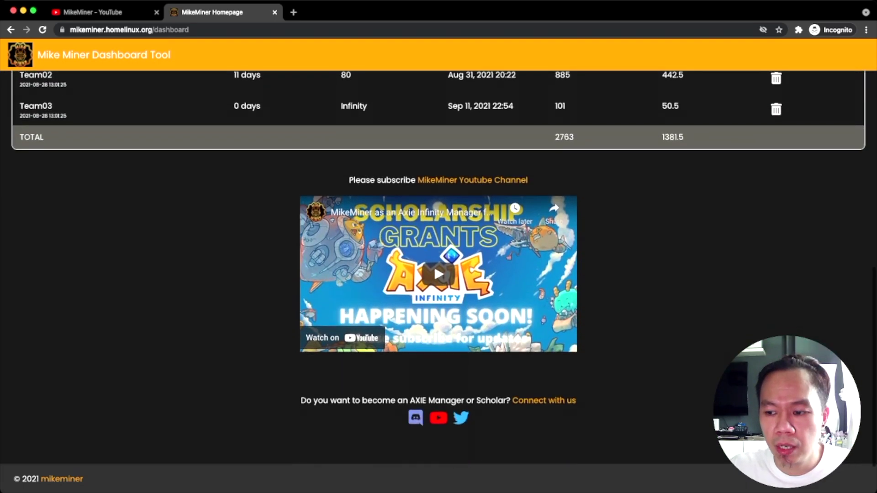
{"action": "scroll", "coordinate": [439, 254], "scroll_direction": "down", "scroll_amount": 1}
{"action": "scroll", "coordinate": [439, 253], "scroll_direction": "down", "scroll_amount": 1}
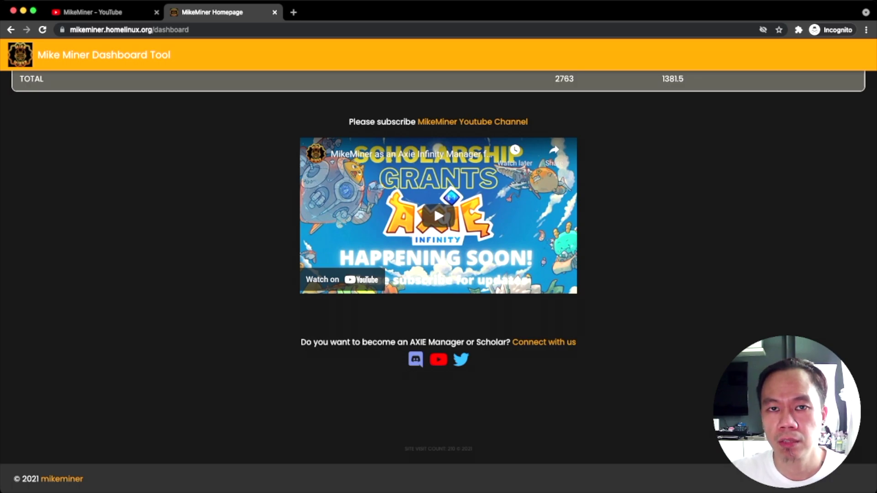
{"action": "scroll", "coordinate": [438, 269], "scroll_direction": "up", "scroll_amount": 4}
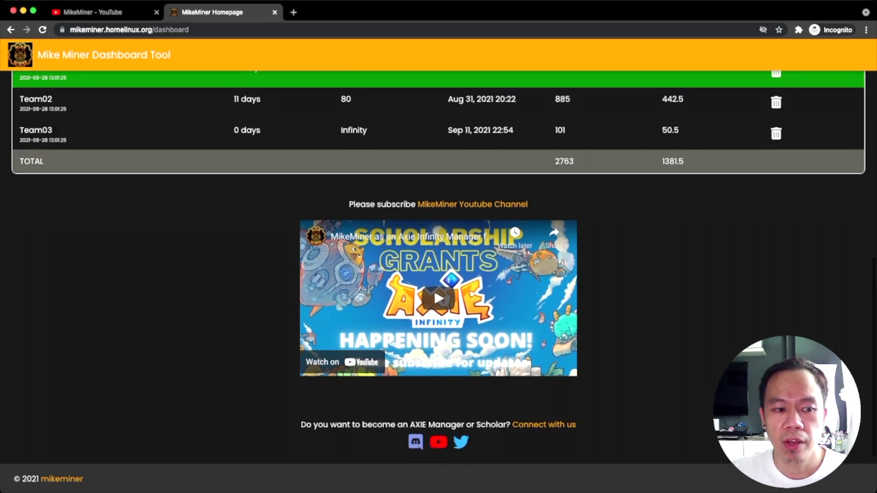
{"action": "scroll", "coordinate": [439, 270], "scroll_direction": "up", "scroll_amount": 2}
{"action": "scroll", "coordinate": [438, 270], "scroll_direction": "up", "scroll_amount": 1}
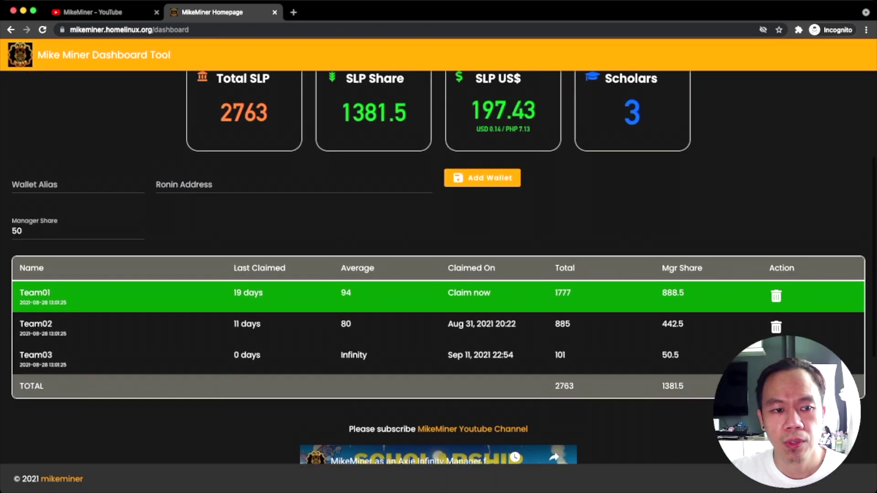
{"action": "scroll", "coordinate": [439, 270], "scroll_direction": "up", "scroll_amount": 2}
{"action": "scroll", "coordinate": [439, 269], "scroll_direction": "up", "scroll_amount": 3}
{"action": "scroll", "coordinate": [439, 270], "scroll_direction": "up", "scroll_amount": 1}
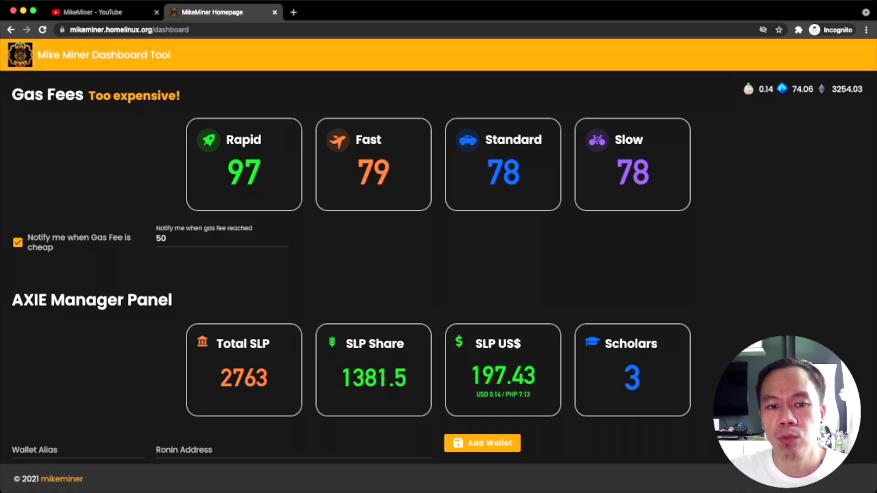
{"action": "scroll", "coordinate": [439, 252], "scroll_direction": "down", "scroll_amount": 1}
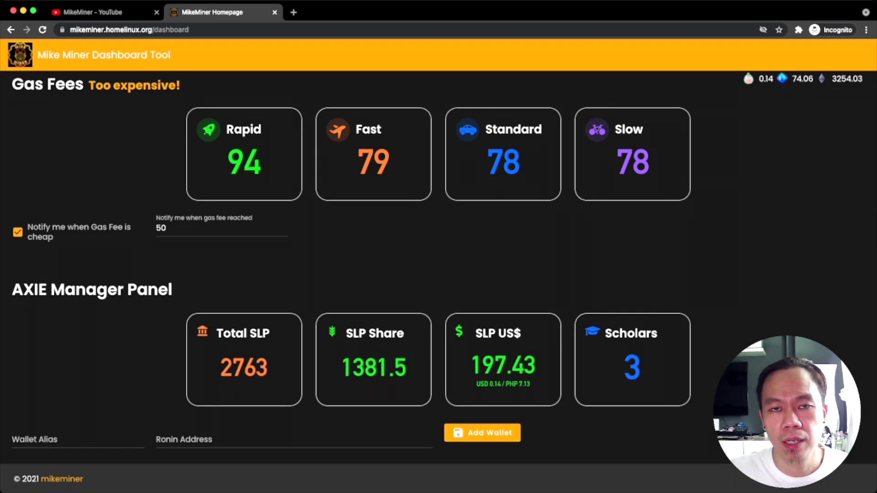
{"action": "scroll", "coordinate": [438, 251], "scroll_direction": "down", "scroll_amount": 1}
{"action": "scroll", "coordinate": [439, 252], "scroll_direction": "down", "scroll_amount": 1}
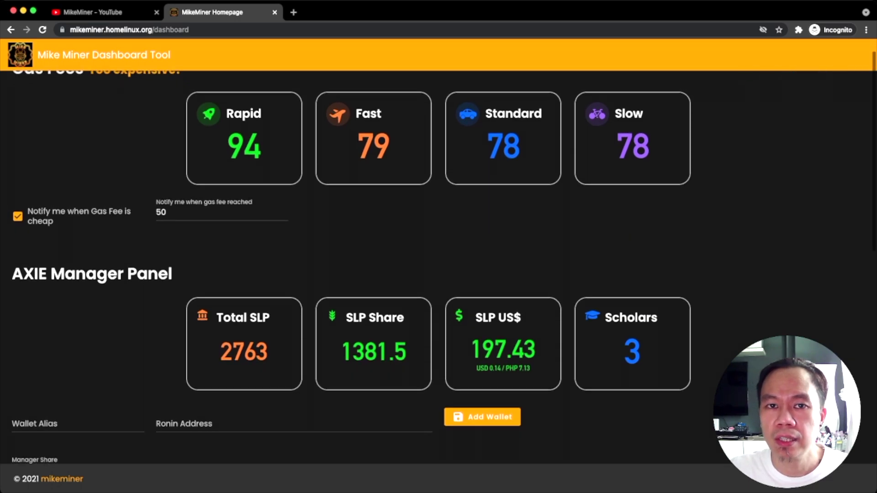
{"action": "scroll", "coordinate": [439, 252], "scroll_direction": "down", "scroll_amount": 1}
{"action": "scroll", "coordinate": [439, 251], "scroll_direction": "down", "scroll_amount": 2}
{"action": "scroll", "coordinate": [439, 252], "scroll_direction": "down", "scroll_amount": 2}
{"action": "scroll", "coordinate": [439, 252], "scroll_direction": "down", "scroll_amount": 2}
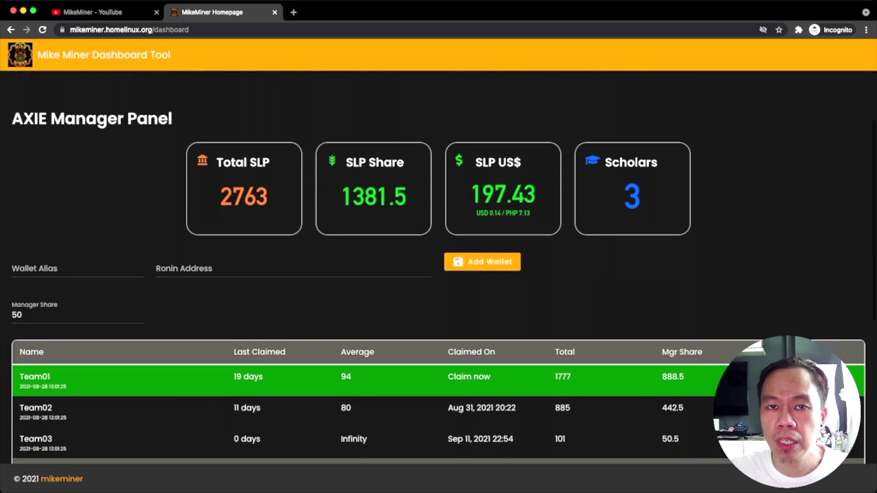
{"action": "scroll", "coordinate": [439, 252], "scroll_direction": "down", "scroll_amount": 1}
{"action": "scroll", "coordinate": [439, 252], "scroll_direction": "down", "scroll_amount": 2}
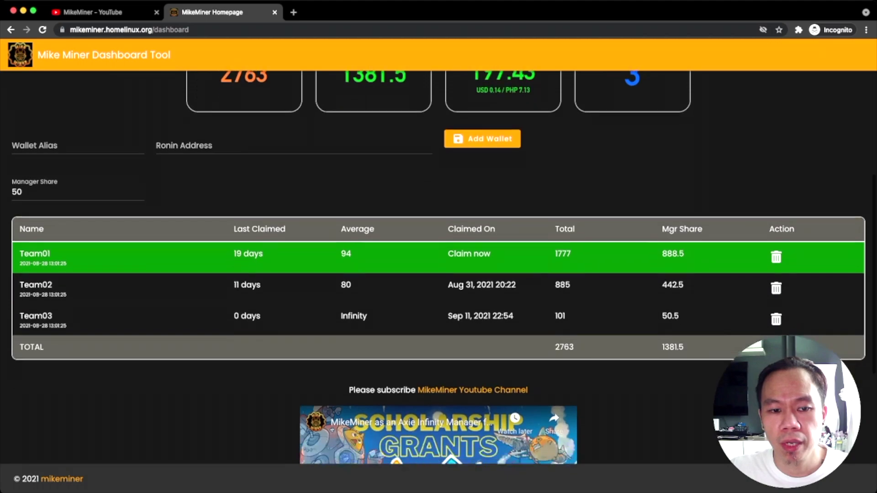
{"action": "scroll", "coordinate": [439, 251], "scroll_direction": "down", "scroll_amount": 1}
{"action": "scroll", "coordinate": [439, 252], "scroll_direction": "down", "scroll_amount": 1}
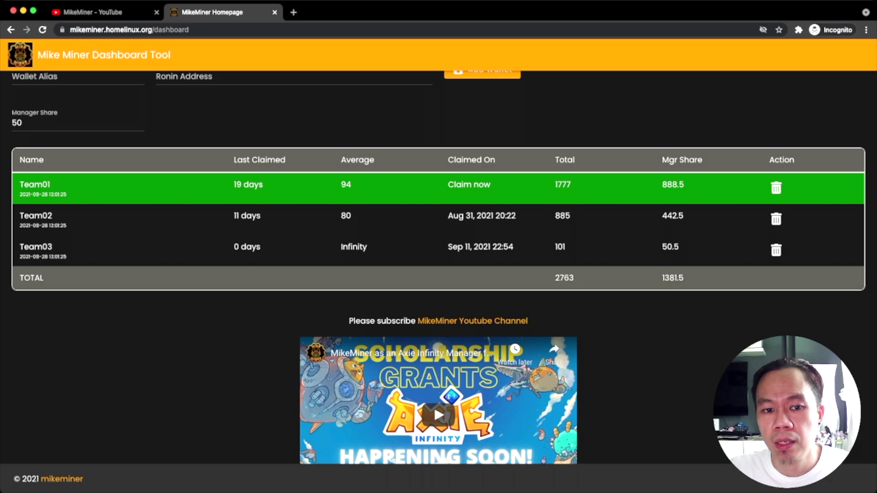
{"action": "scroll", "coordinate": [438, 268], "scroll_direction": "up", "scroll_amount": 2}
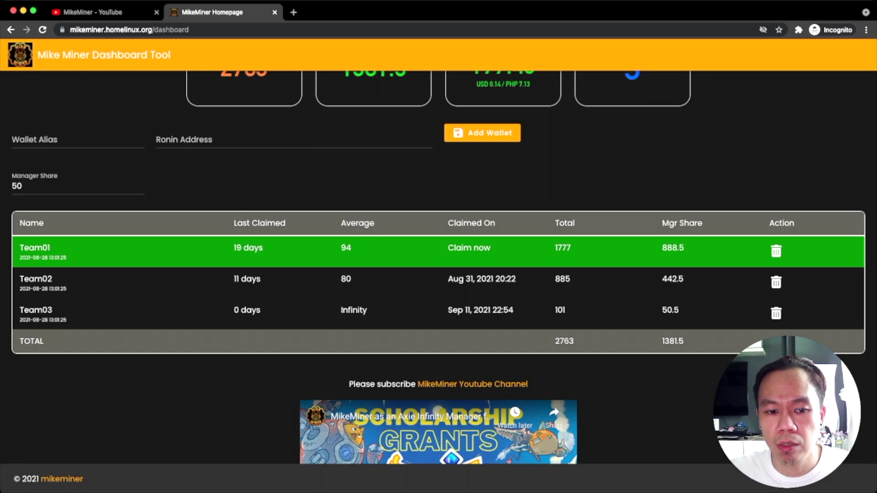
{"action": "scroll", "coordinate": [439, 268], "scroll_direction": "down", "scroll_amount": 1}
{"action": "scroll", "coordinate": [438, 269], "scroll_direction": "down", "scroll_amount": 1}
{"action": "scroll", "coordinate": [439, 268], "scroll_direction": "down", "scroll_amount": 1}
{"action": "scroll", "coordinate": [439, 268], "scroll_direction": "down", "scroll_amount": 1}
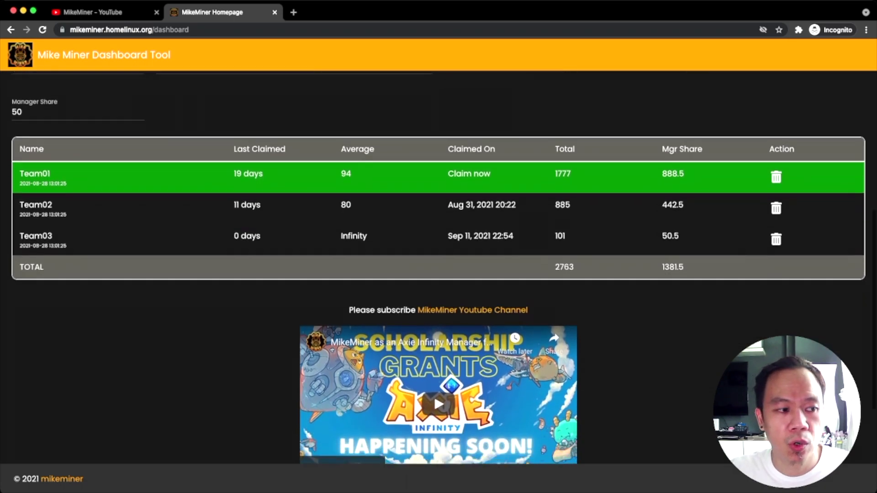
{"action": "scroll", "coordinate": [439, 268], "scroll_direction": "down", "scroll_amount": 1}
{"action": "scroll", "coordinate": [439, 268], "scroll_direction": "down", "scroll_amount": 1}
{"action": "scroll", "coordinate": [438, 268], "scroll_direction": "down", "scroll_amount": 2}
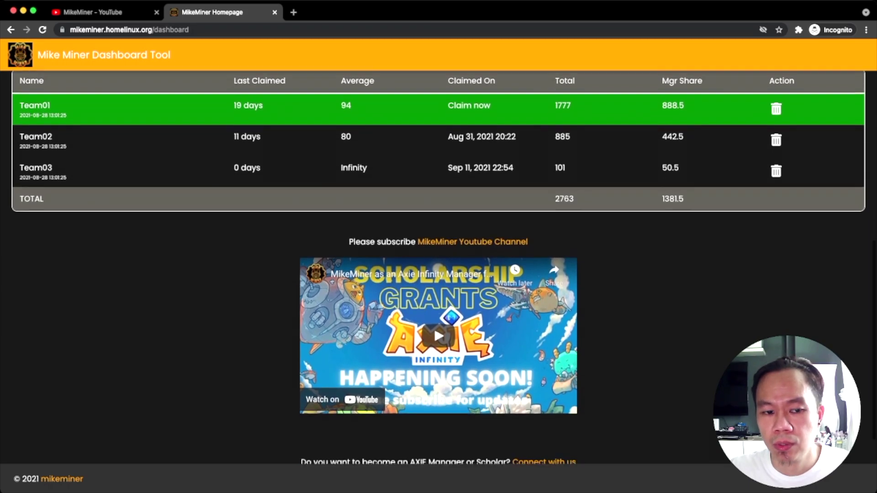
{"action": "scroll", "coordinate": [439, 268], "scroll_direction": "down", "scroll_amount": 1}
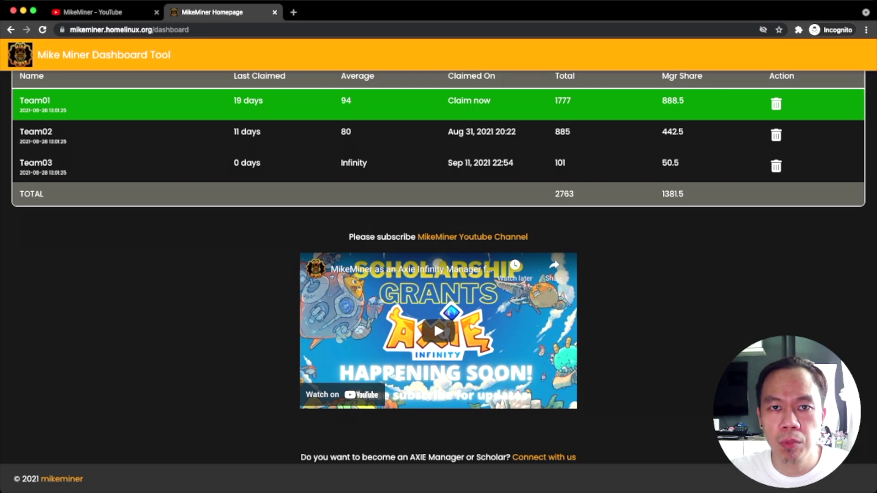
{"action": "scroll", "coordinate": [439, 268], "scroll_direction": "down", "scroll_amount": 1}
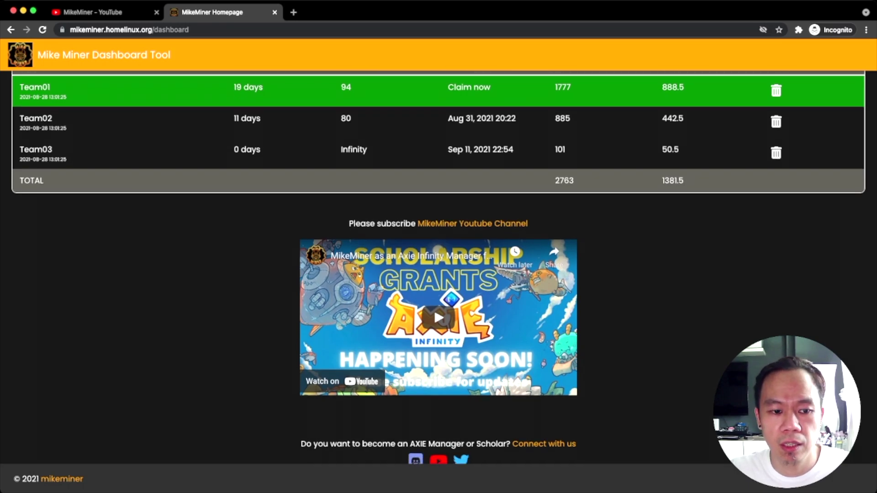
{"action": "scroll", "coordinate": [438, 268], "scroll_direction": "down", "scroll_amount": 1}
{"action": "scroll", "coordinate": [439, 268], "scroll_direction": "down", "scroll_amount": 5}
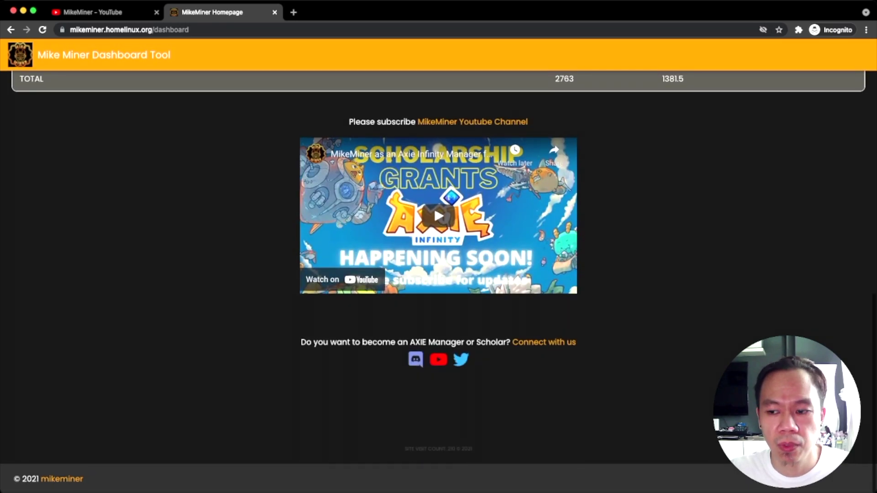
{"action": "scroll", "coordinate": [439, 269], "scroll_direction": "up", "scroll_amount": 2}
{"action": "scroll", "coordinate": [439, 269], "scroll_direction": "up", "scroll_amount": 5}
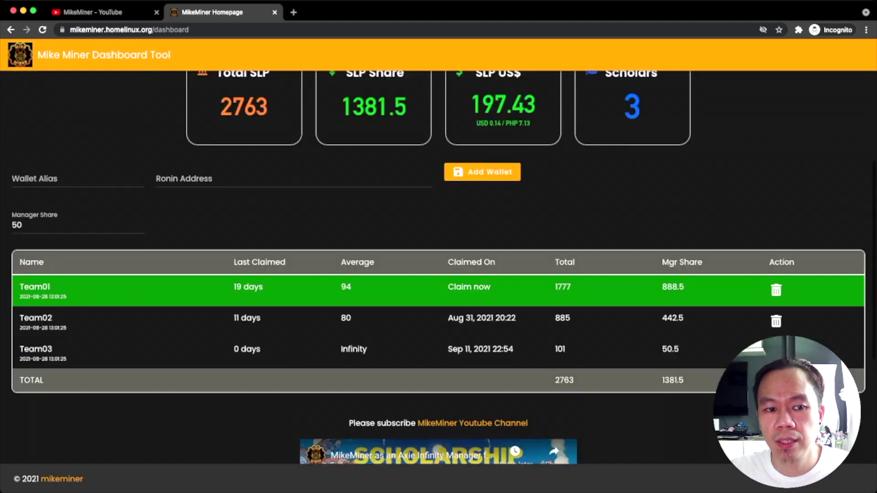
{"action": "scroll", "coordinate": [439, 269], "scroll_direction": "up", "scroll_amount": 5}
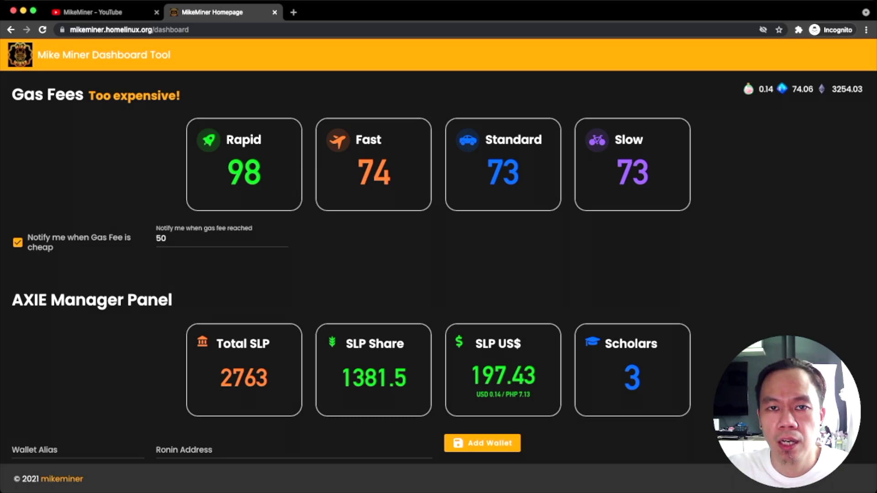
{"action": "scroll", "coordinate": [440, 255], "scroll_direction": "down", "scroll_amount": 3}
{"action": "scroll", "coordinate": [438, 256], "scroll_direction": "down", "scroll_amount": 1}
{"action": "scroll", "coordinate": [439, 256], "scroll_direction": "down", "scroll_amount": 2}
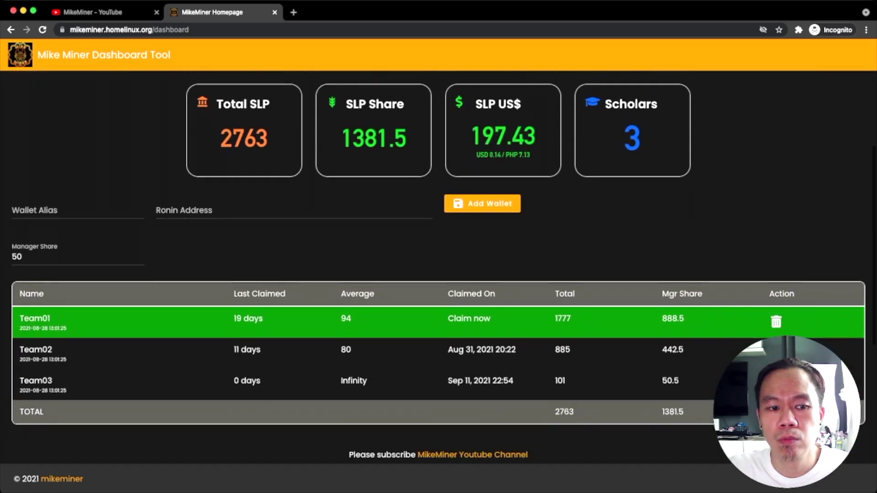
{"action": "scroll", "coordinate": [440, 256], "scroll_direction": "down", "scroll_amount": 3}
{"action": "scroll", "coordinate": [439, 255], "scroll_direction": "down", "scroll_amount": 3}
{"action": "scroll", "coordinate": [439, 256], "scroll_direction": "down", "scroll_amount": 2}
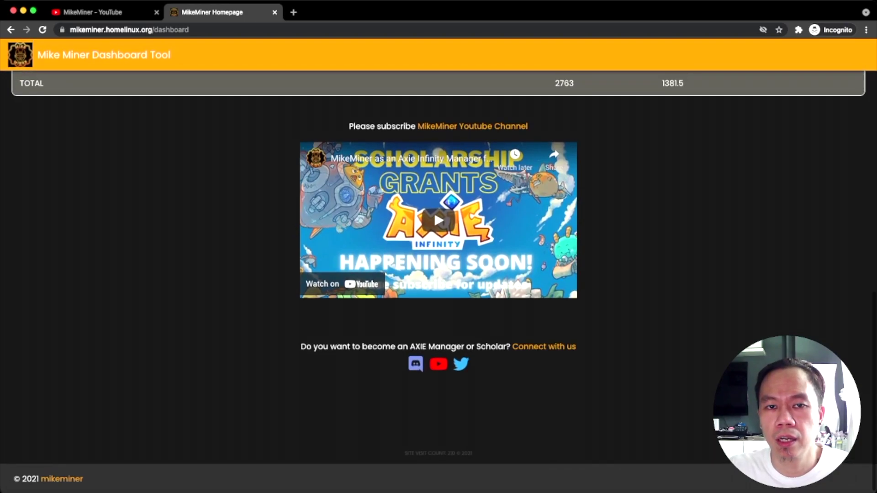
{"action": "scroll", "coordinate": [439, 256], "scroll_direction": "up", "scroll_amount": 1}
{"action": "scroll", "coordinate": [438, 256], "scroll_direction": "up", "scroll_amount": 2}
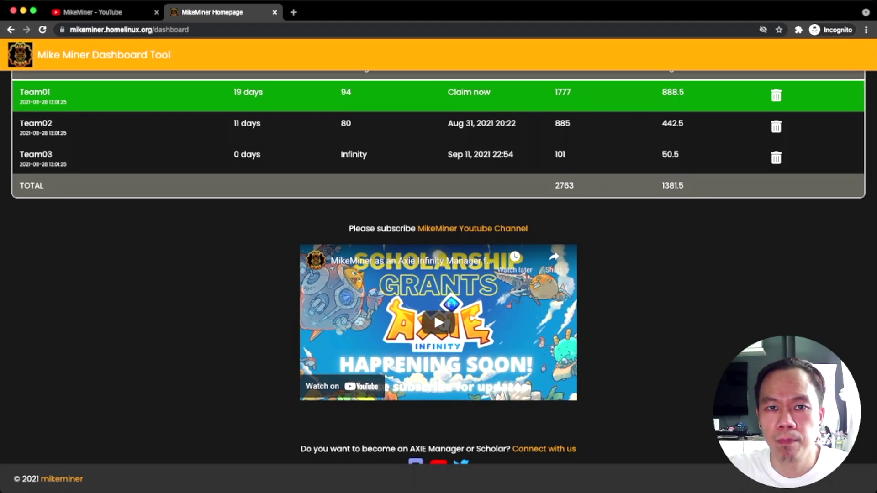
{"action": "scroll", "coordinate": [438, 256], "scroll_direction": "up", "scroll_amount": 1}
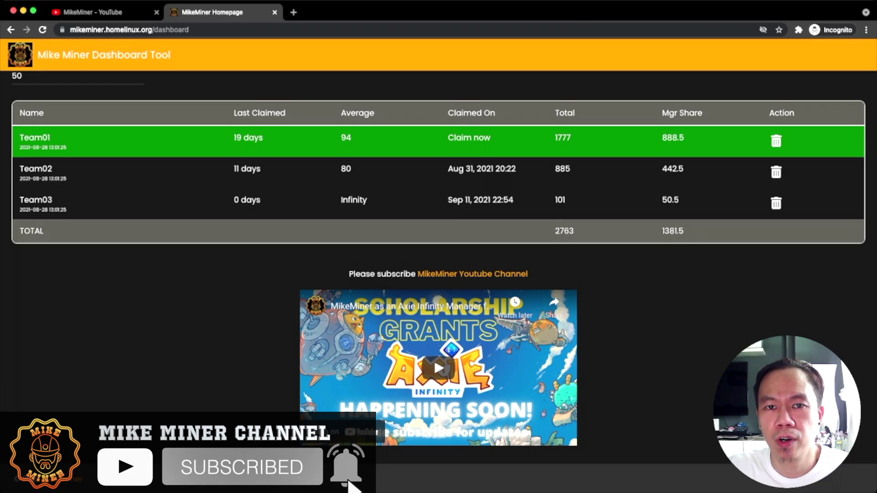
{"action": "scroll", "coordinate": [440, 269], "scroll_direction": "up", "scroll_amount": 1}
{"action": "scroll", "coordinate": [438, 269], "scroll_direction": "up", "scroll_amount": 3}
{"action": "scroll", "coordinate": [439, 270], "scroll_direction": "up", "scroll_amount": 3}
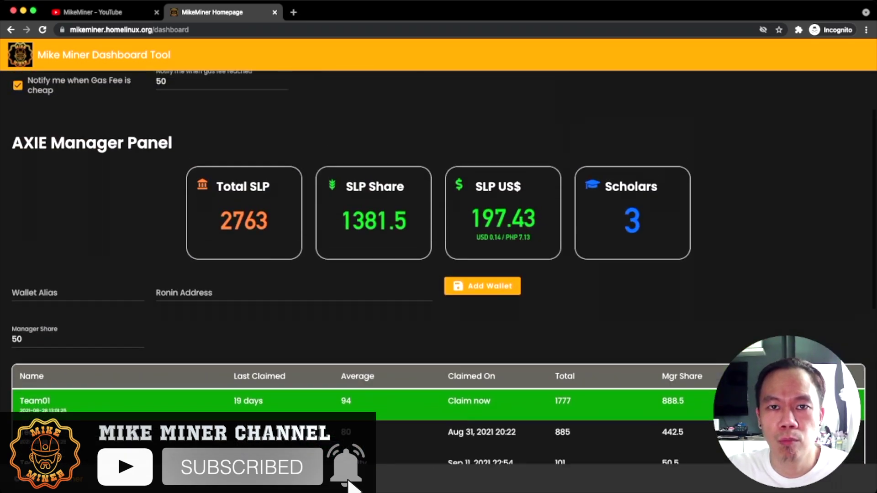
{"action": "scroll", "coordinate": [439, 270], "scroll_direction": "up", "scroll_amount": 2}
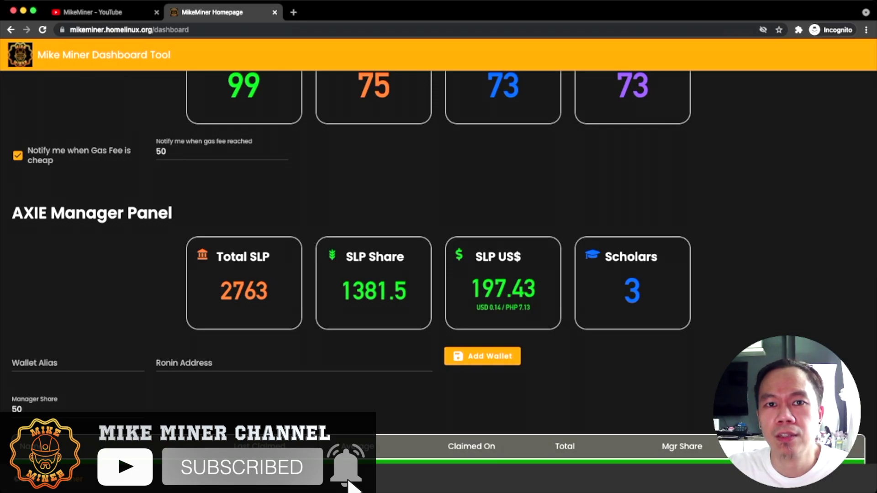